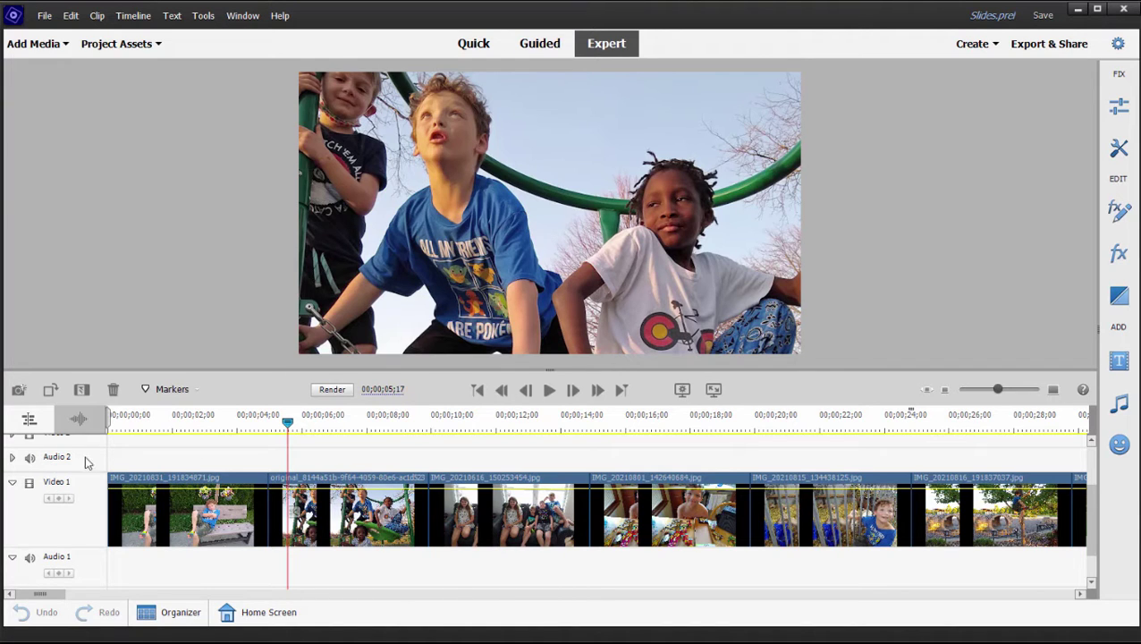
Step: Scrub into the playground photo clip and play a short preview of it
{"action": "left_click_drag", "start_coordinate": [288, 424], "coordinate": [278, 424]}
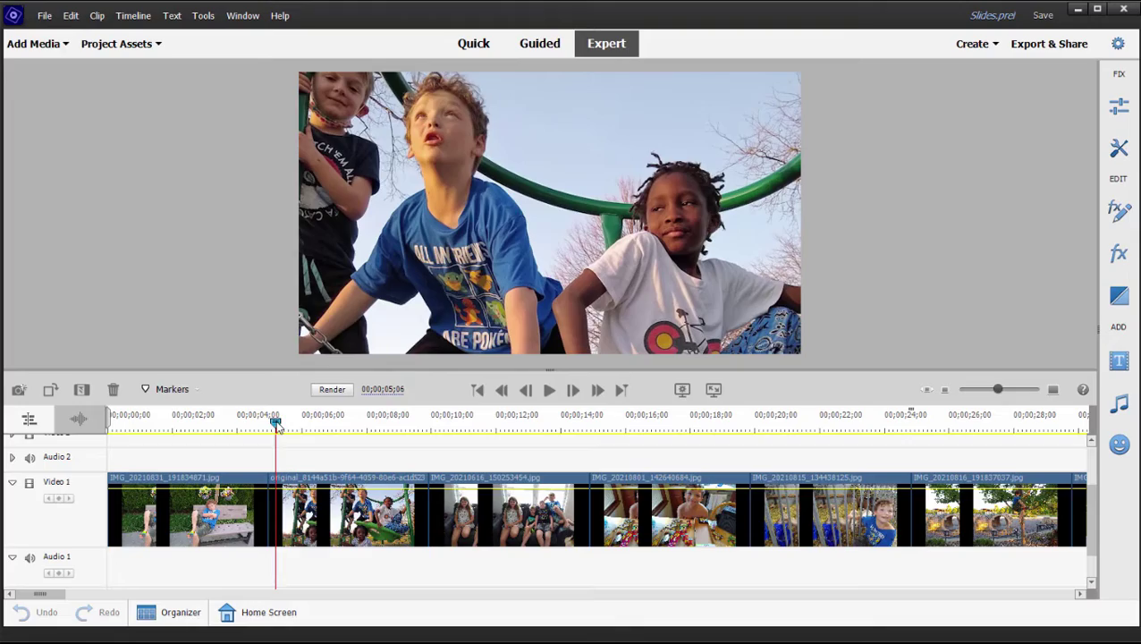
{"action": "left_click", "coordinate": [549, 390]}
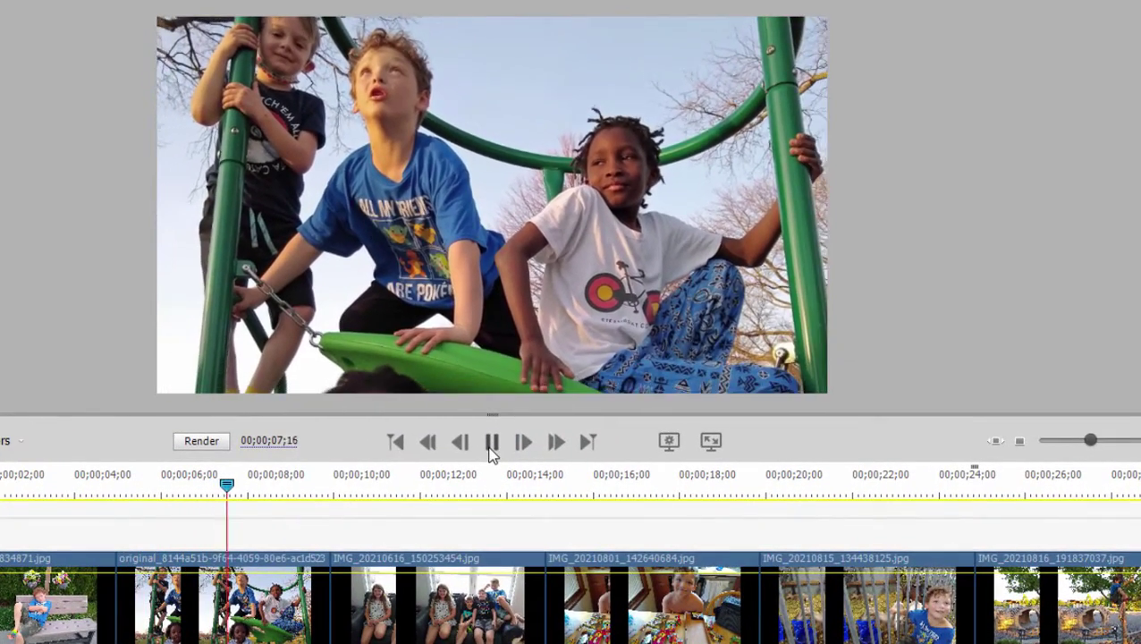
{"action": "left_click", "coordinate": [490, 453]}
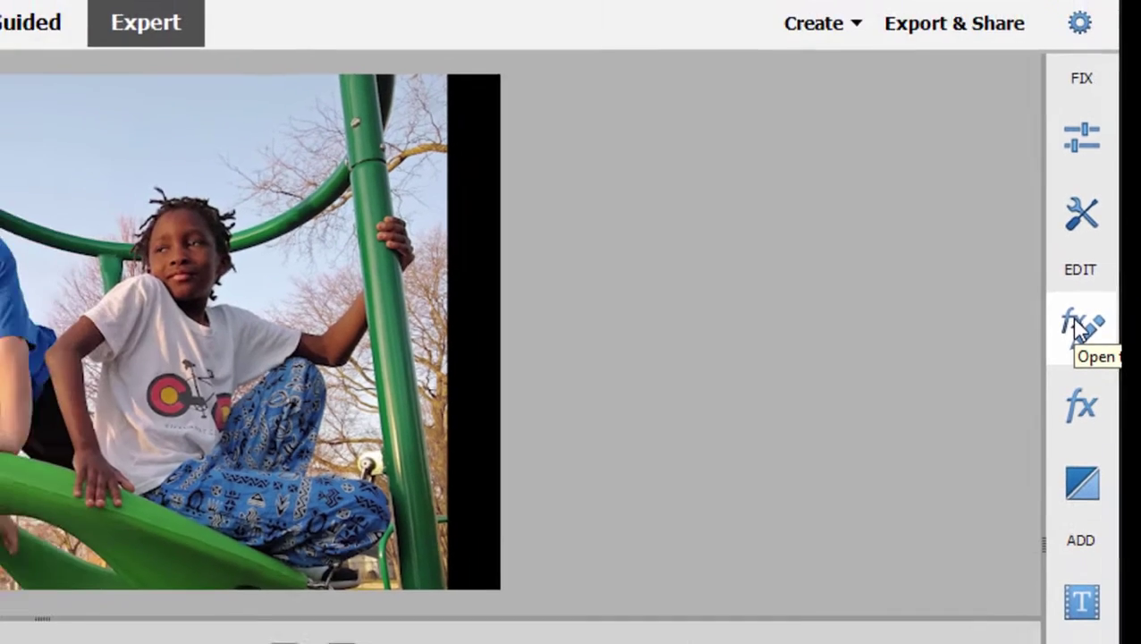
Step: Show the clip's Motion keyframes in Applied Effects and preview the animation from the first keyframe
{"action": "left_click", "coordinate": [1031, 309]}
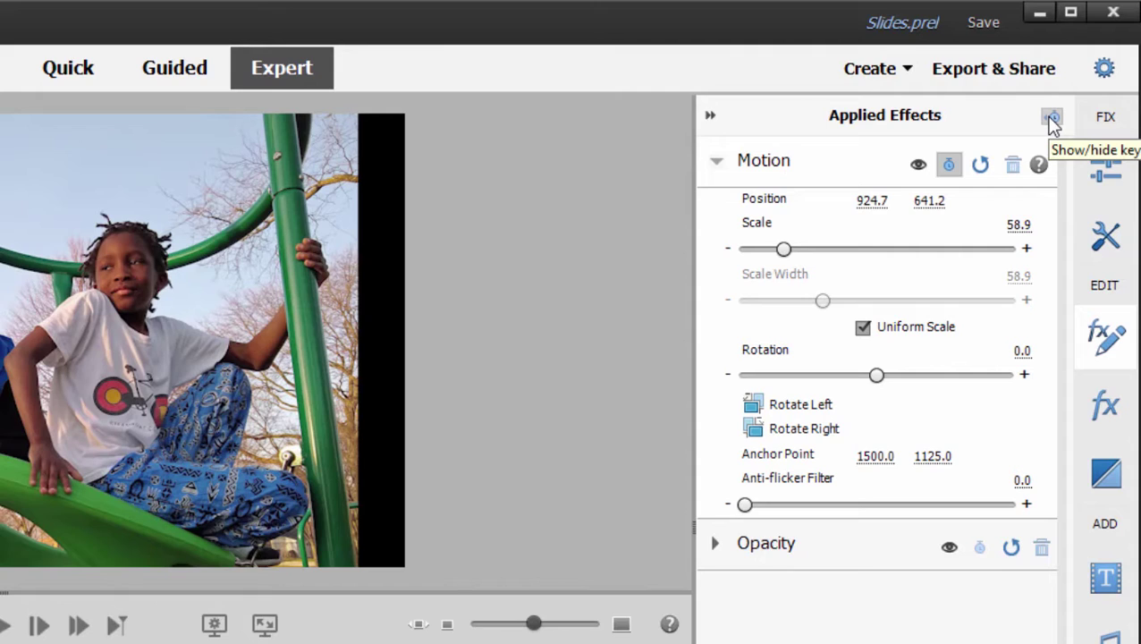
{"action": "left_click", "coordinate": [1053, 122]}
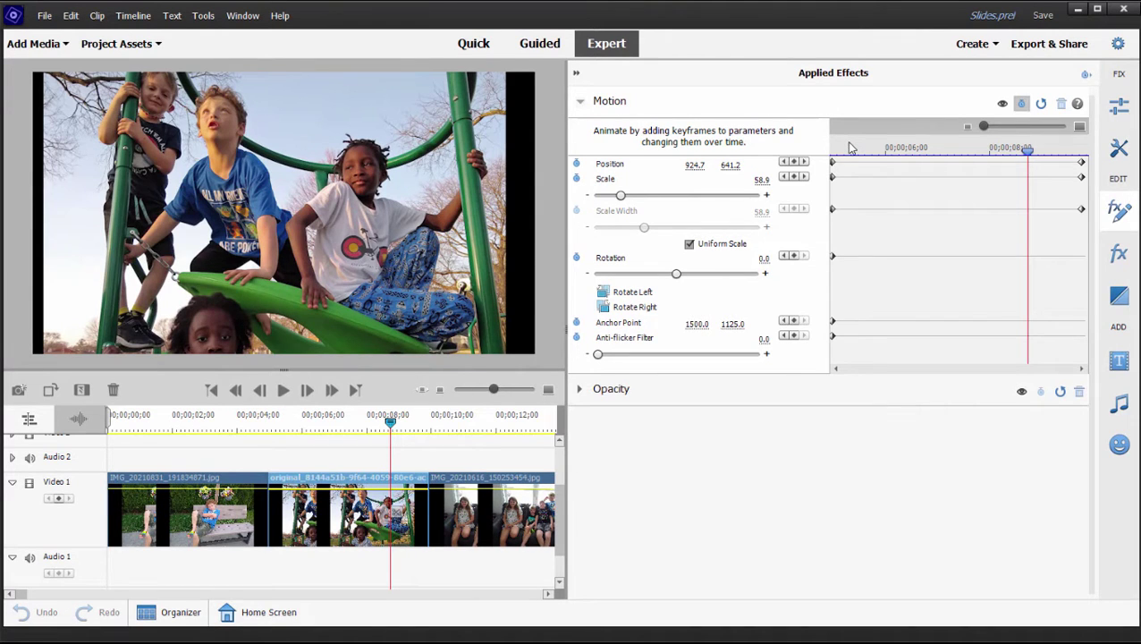
{"action": "left_click", "coordinate": [849, 149]}
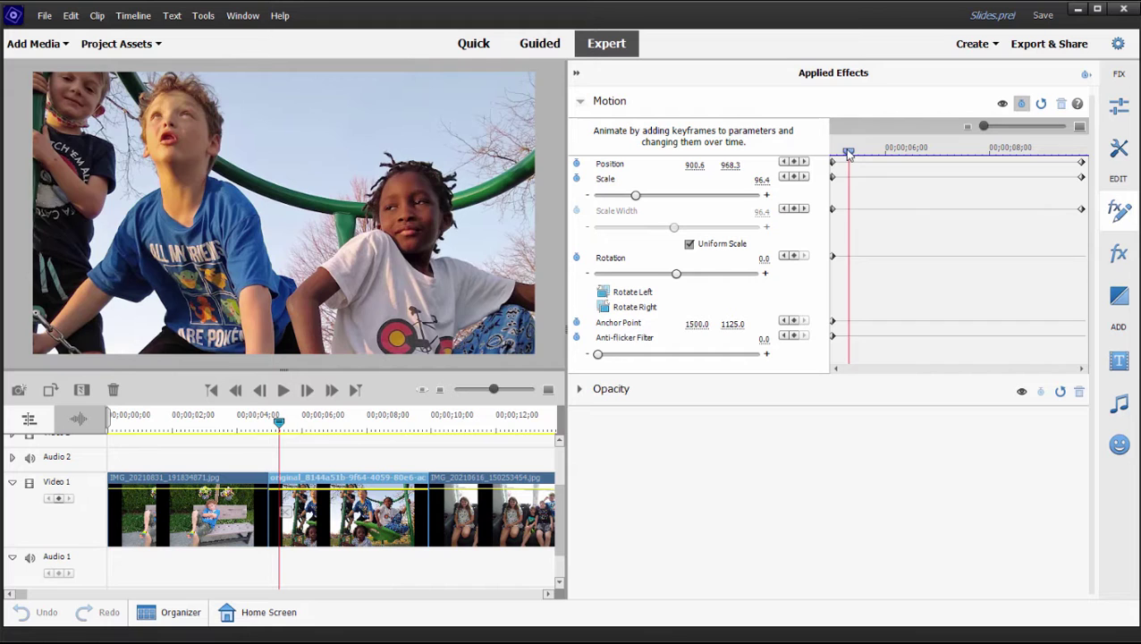
{"action": "left_click_drag", "start_coordinate": [849, 152], "coordinate": [836, 182]}
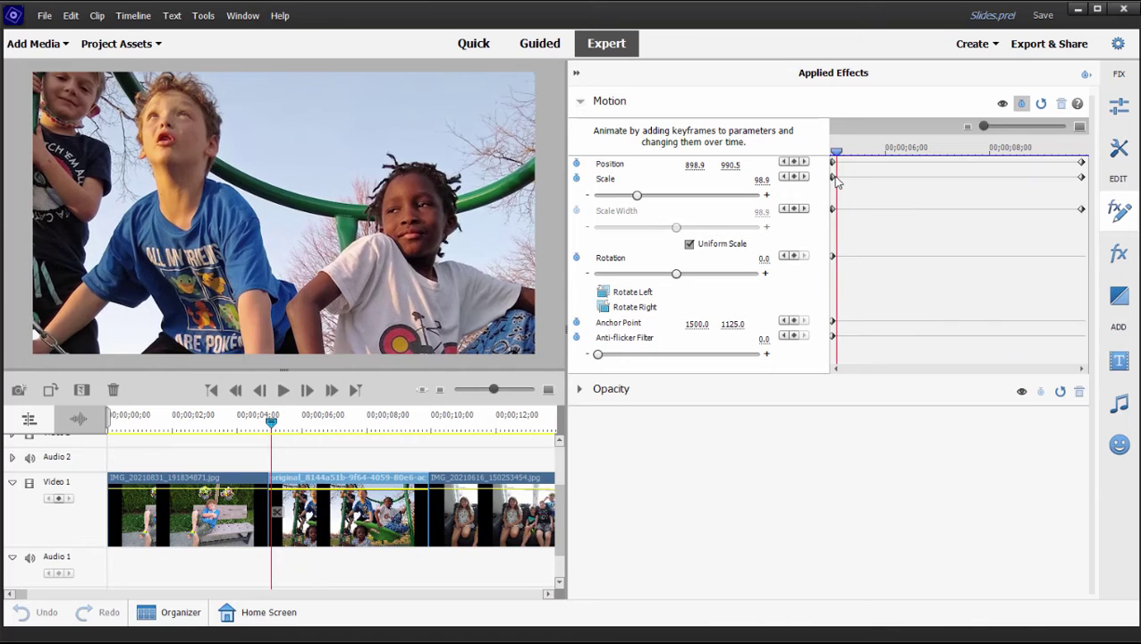
{"action": "left_click", "coordinate": [282, 391]}
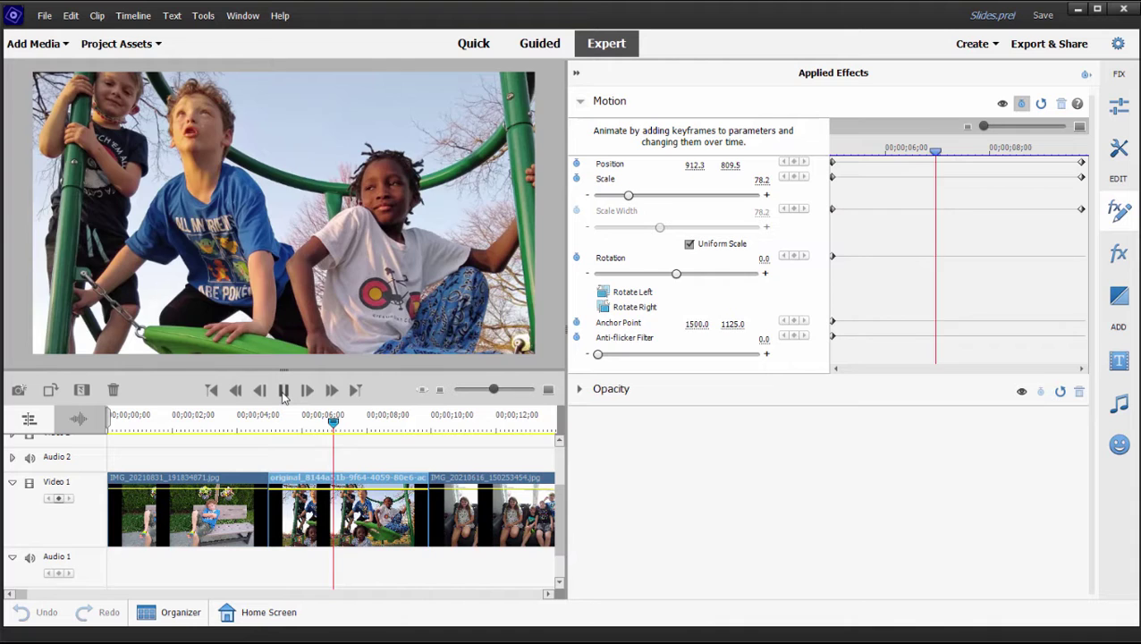
{"action": "left_click", "coordinate": [283, 396]}
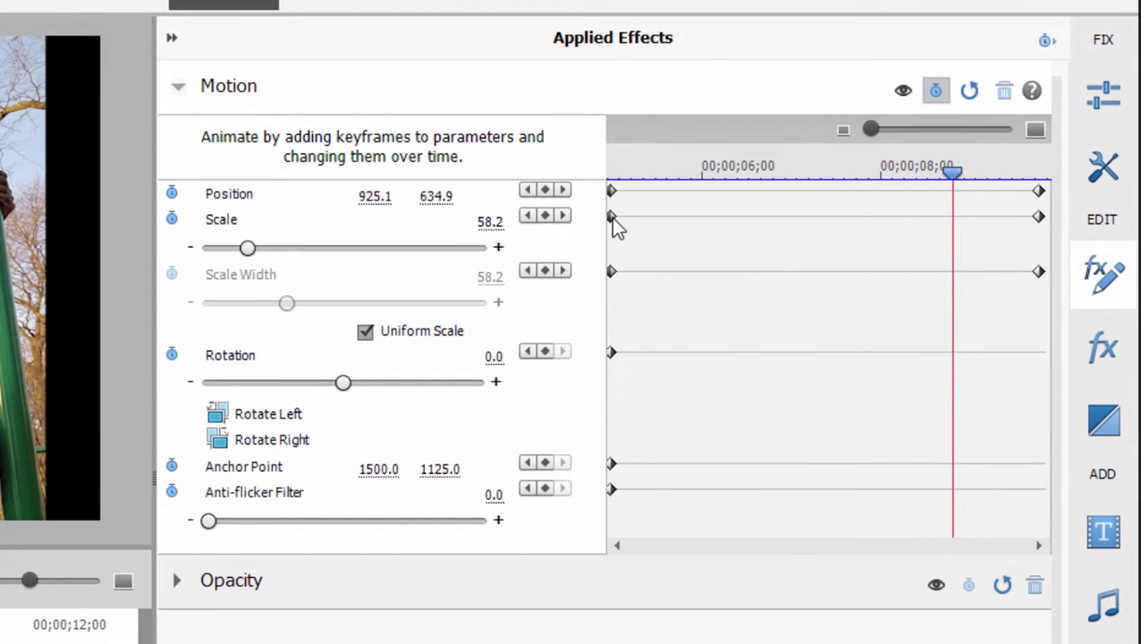
Step: Set the first Scale keyframe to Hold, then scrub to about 4–5 seconds to check it
{"action": "right_click", "coordinate": [612, 216]}
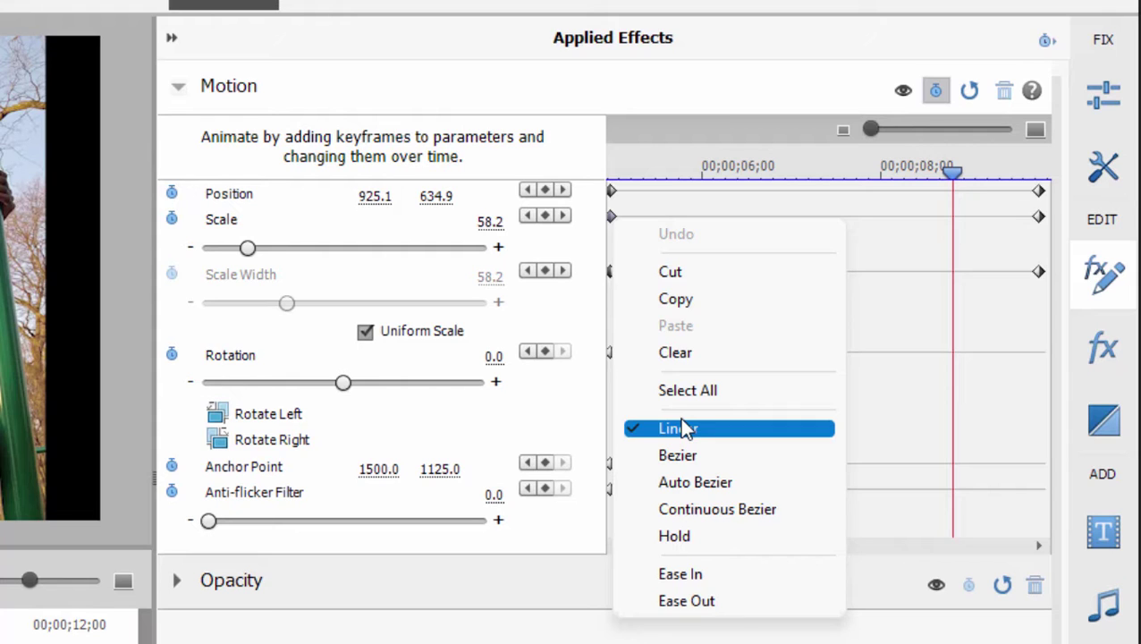
{"action": "left_click", "coordinate": [690, 536]}
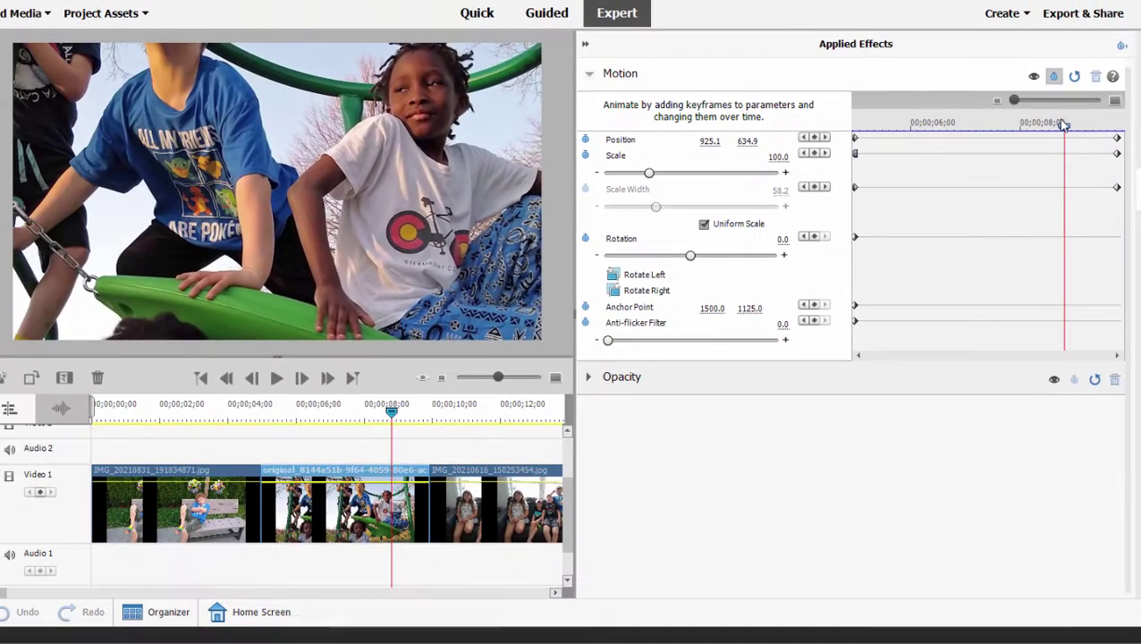
{"action": "left_click_drag", "start_coordinate": [1063, 126], "coordinate": [859, 150]}
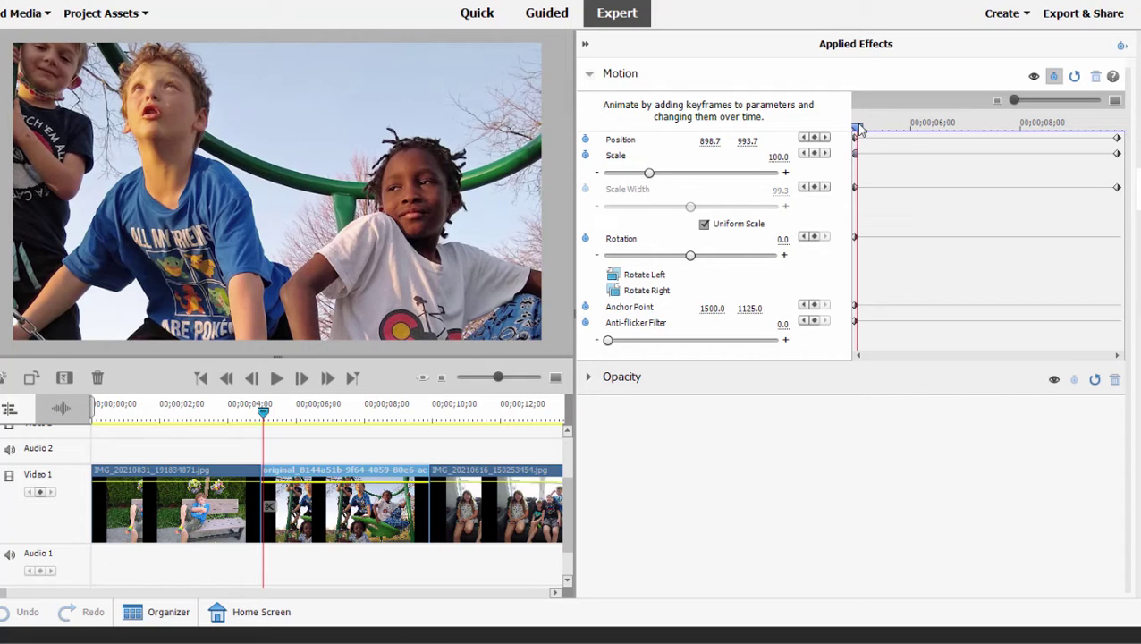
{"action": "left_click_drag", "start_coordinate": [859, 126], "coordinate": [893, 196]}
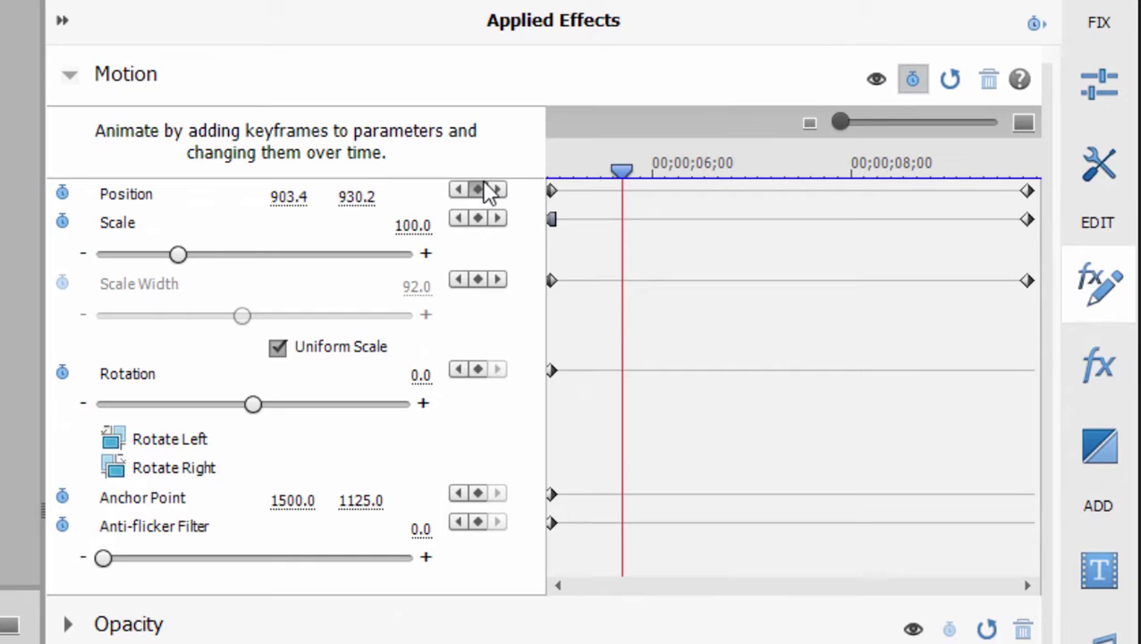
Step: Set the first Scale keyframe to Ease Out and preview the eased zoom from the clip's start
{"action": "right_click", "coordinate": [552, 221]}
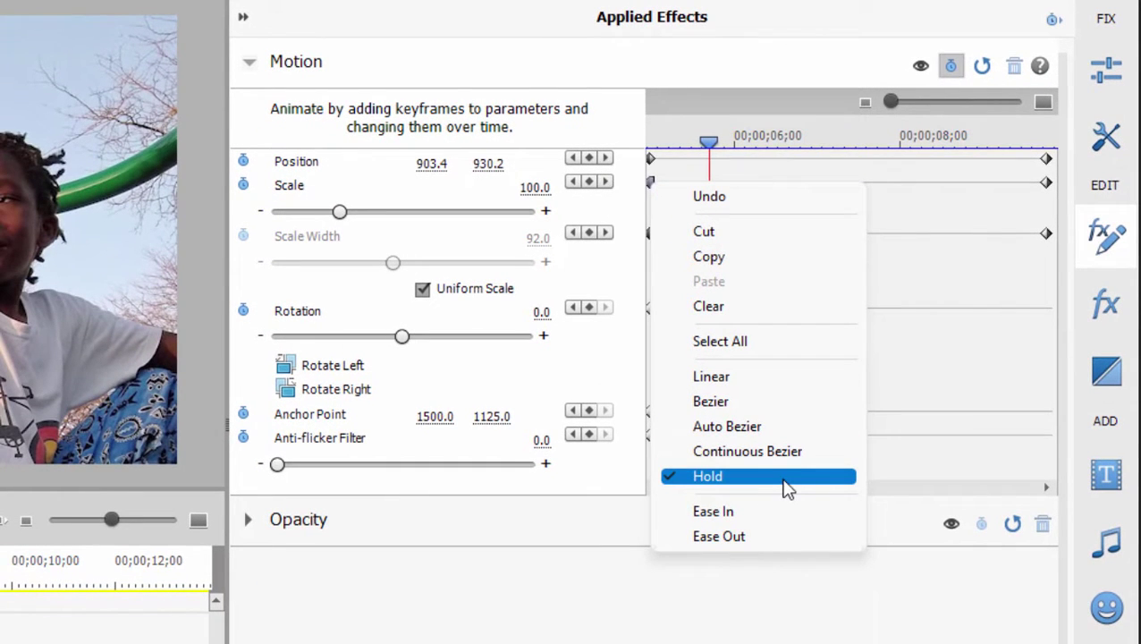
{"action": "left_click", "coordinate": [771, 538]}
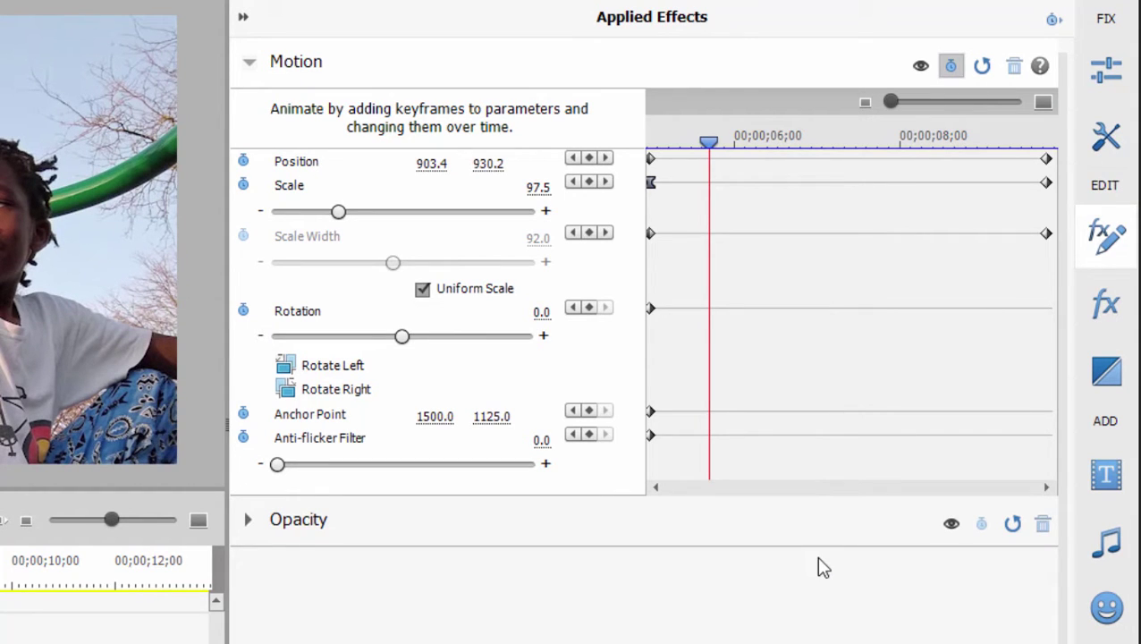
{"action": "left_click_drag", "start_coordinate": [709, 144], "coordinate": [637, 158]}
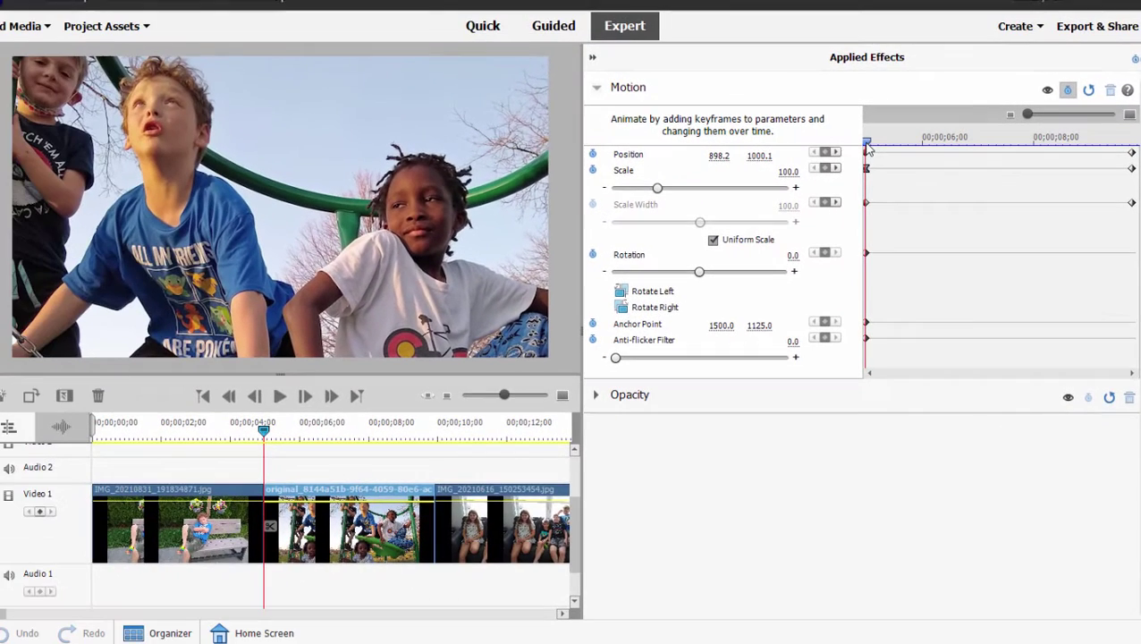
{"action": "key", "text": "space"}
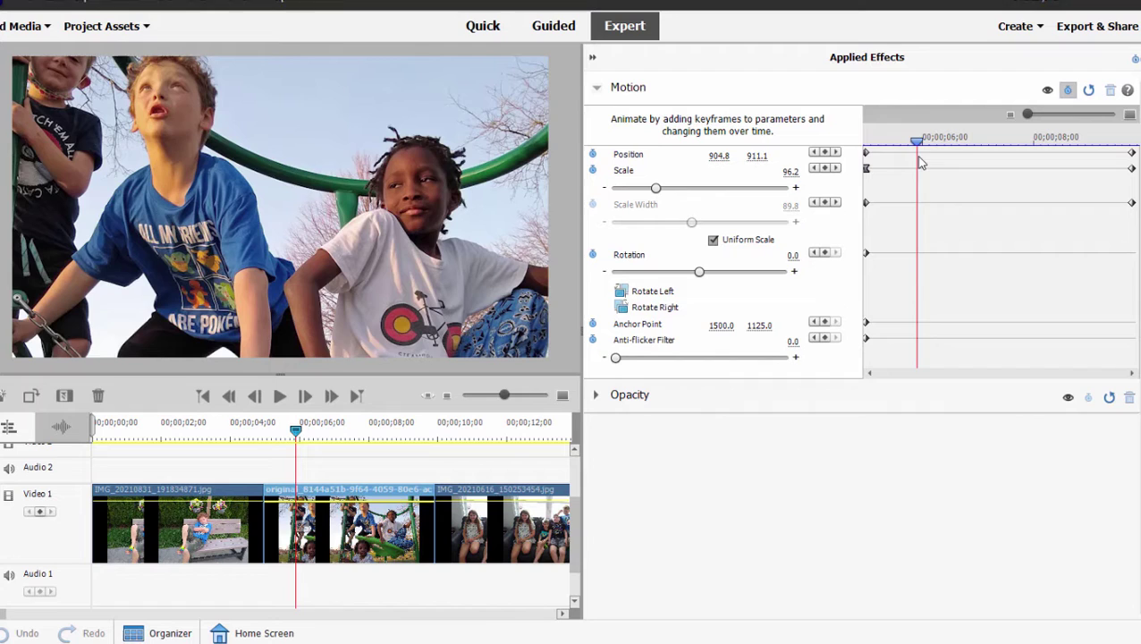
{"action": "left_click_drag", "start_coordinate": [921, 160], "coordinate": [864, 170]}
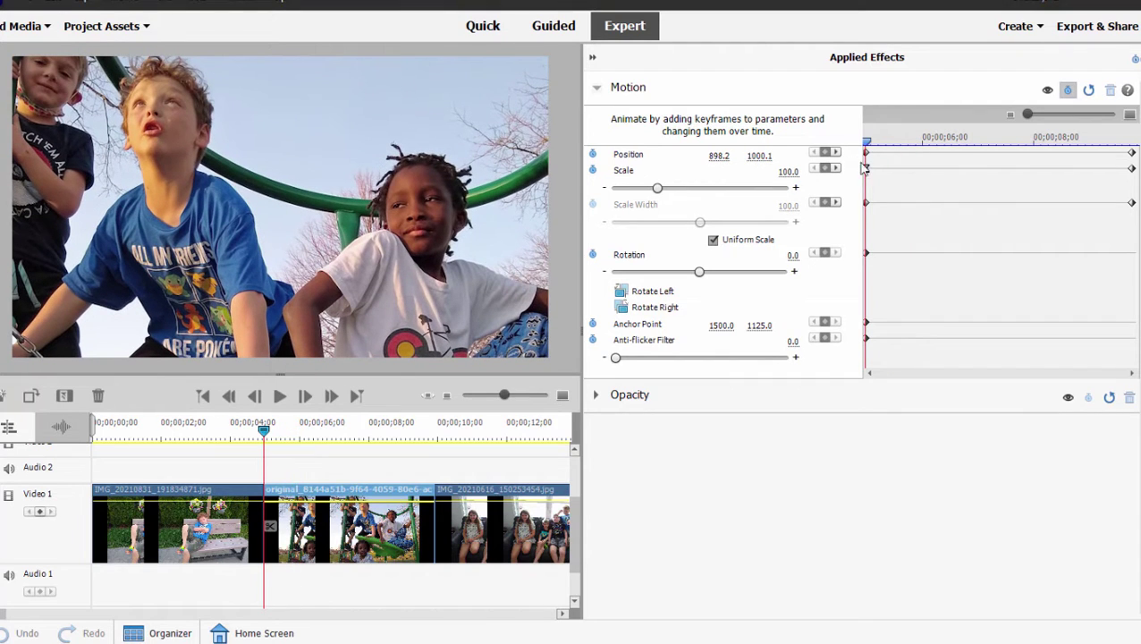
{"action": "left_click", "coordinate": [279, 397]}
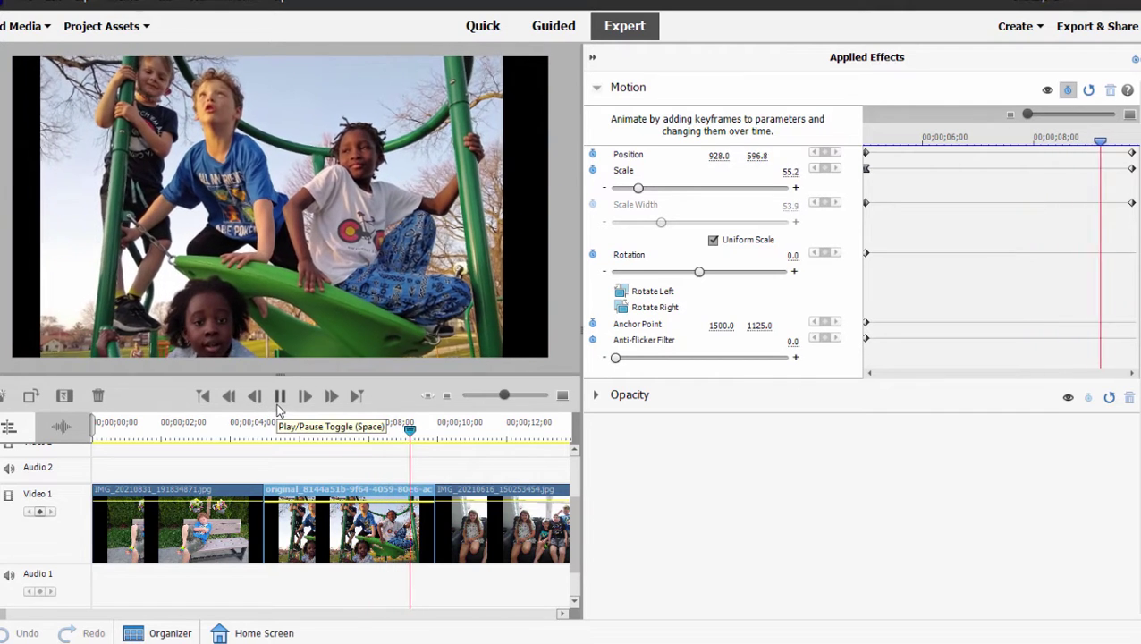
{"action": "left_click", "coordinate": [280, 399]}
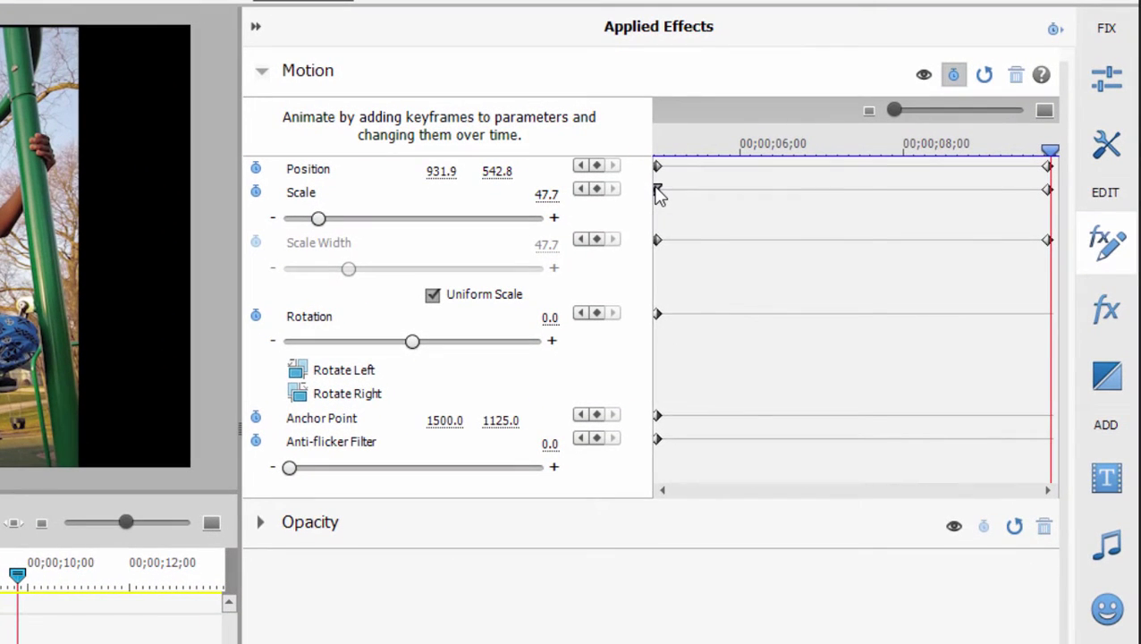
Step: Switch the Scale keyframe to Linear and inspect the Position keyframe's interpolation options unchanged
{"action": "right_click", "coordinate": [786, 182]}
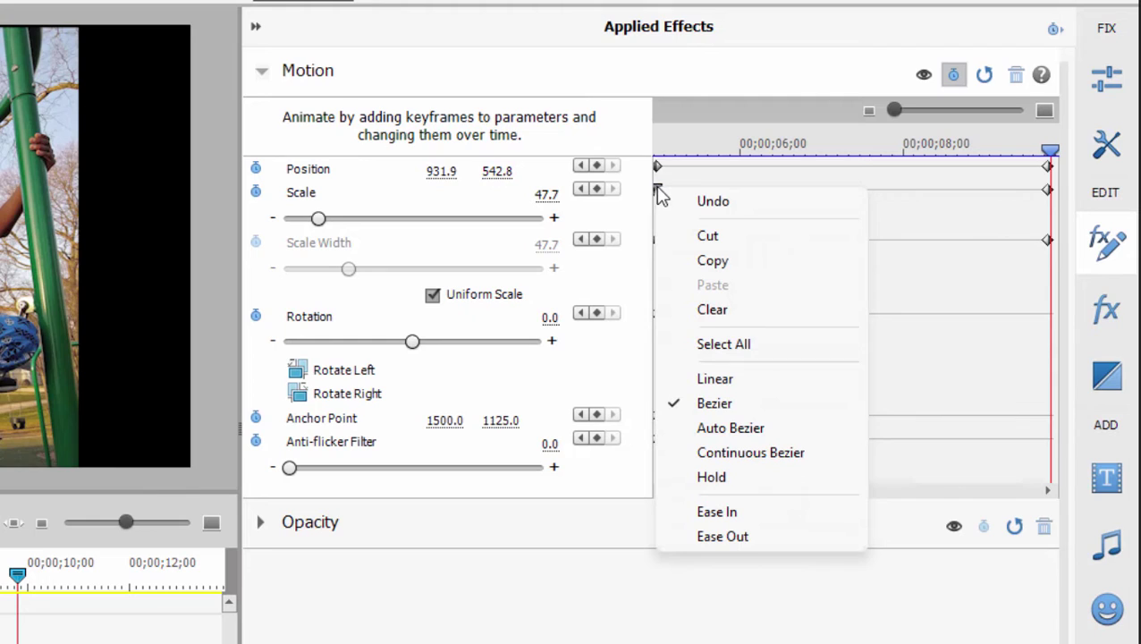
{"action": "left_click", "coordinate": [741, 380]}
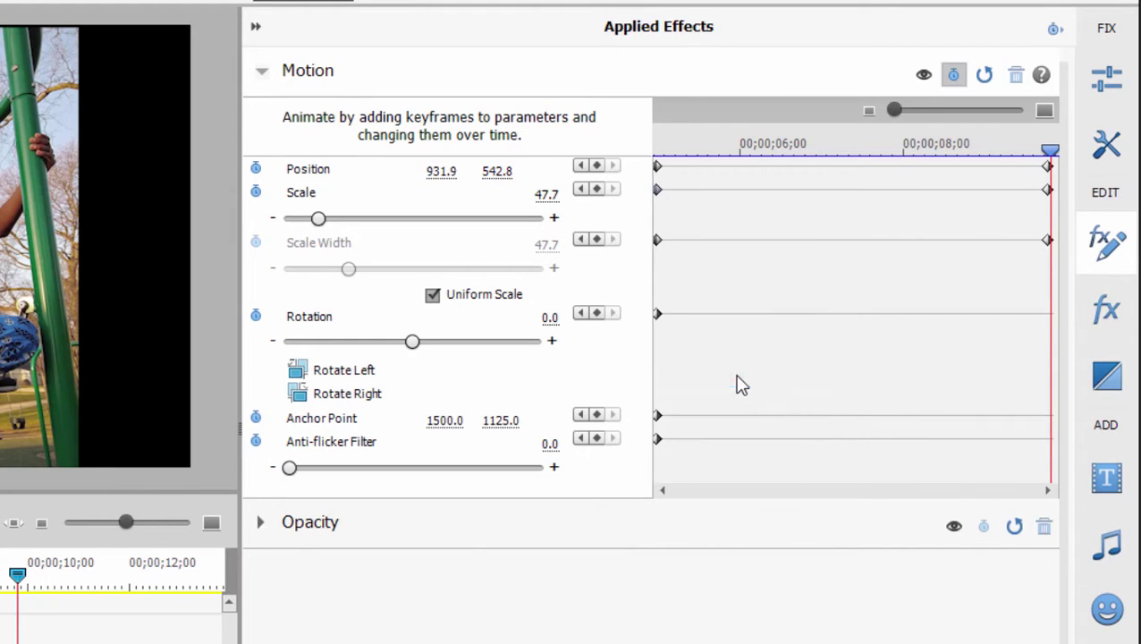
{"action": "right_click", "coordinate": [658, 169]}
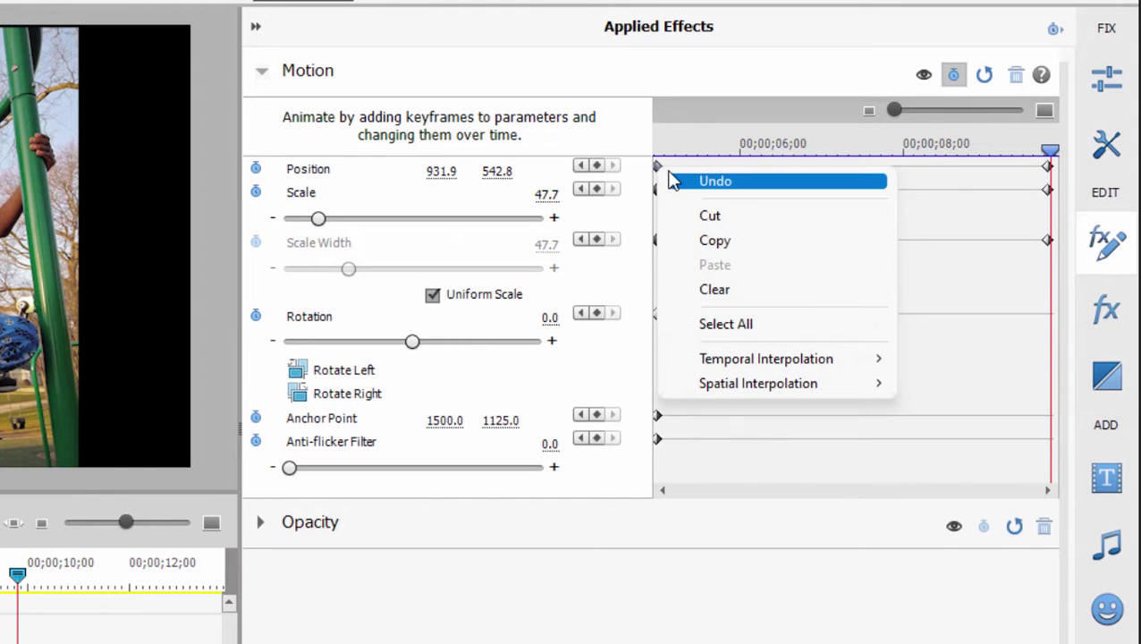
{"action": "mouse_move", "coordinate": [774, 357]}
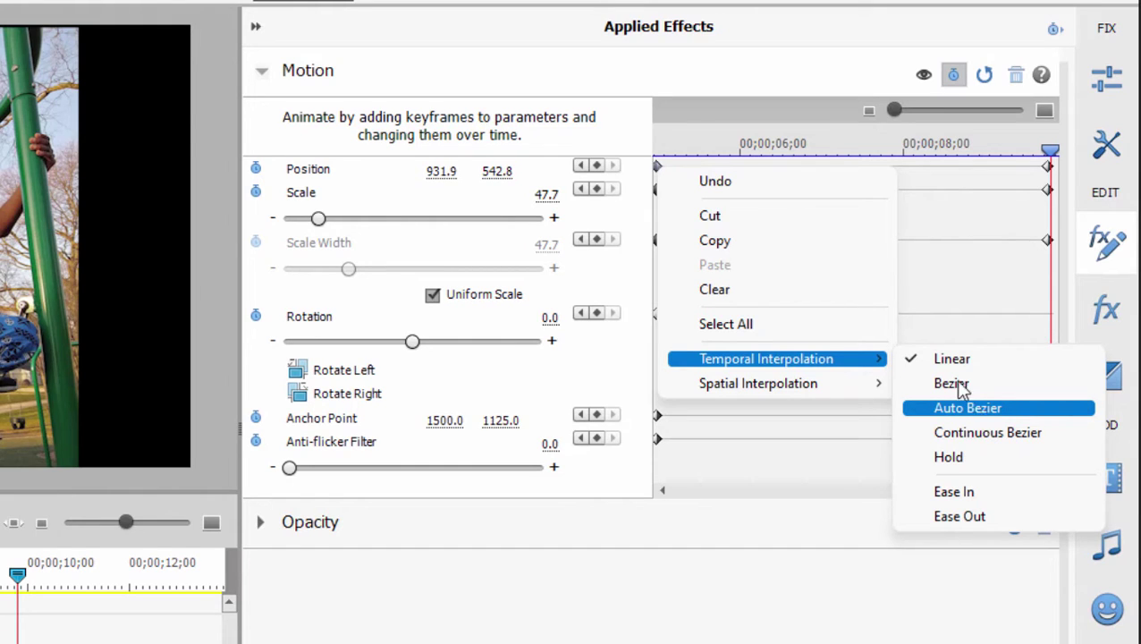
{"action": "mouse_move", "coordinate": [753, 393]}
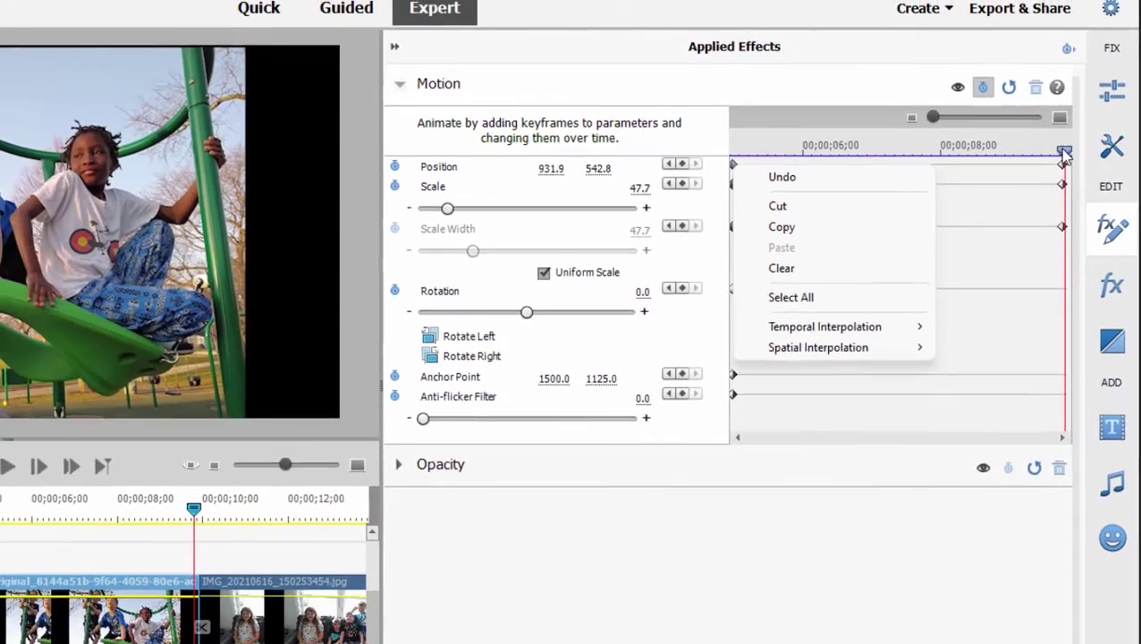
{"action": "left_click", "coordinate": [1051, 157]}
Step: Scrub the pan-and-zoom to about 8 seconds, then jump back to the clip start
{"action": "left_click_drag", "start_coordinate": [1080, 155], "coordinate": [829, 154]}
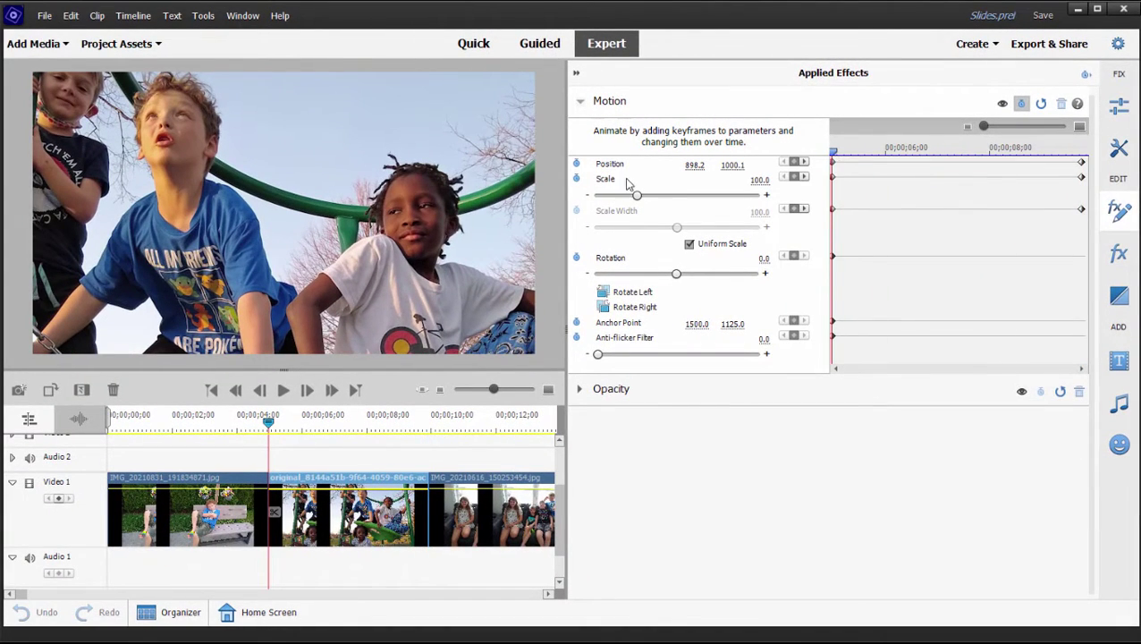
{"action": "left_click_drag", "start_coordinate": [832, 154], "coordinate": [916, 154]}
{"action": "key", "text": "Page_Up"}
{"action": "left_click", "coordinate": [624, 105]}
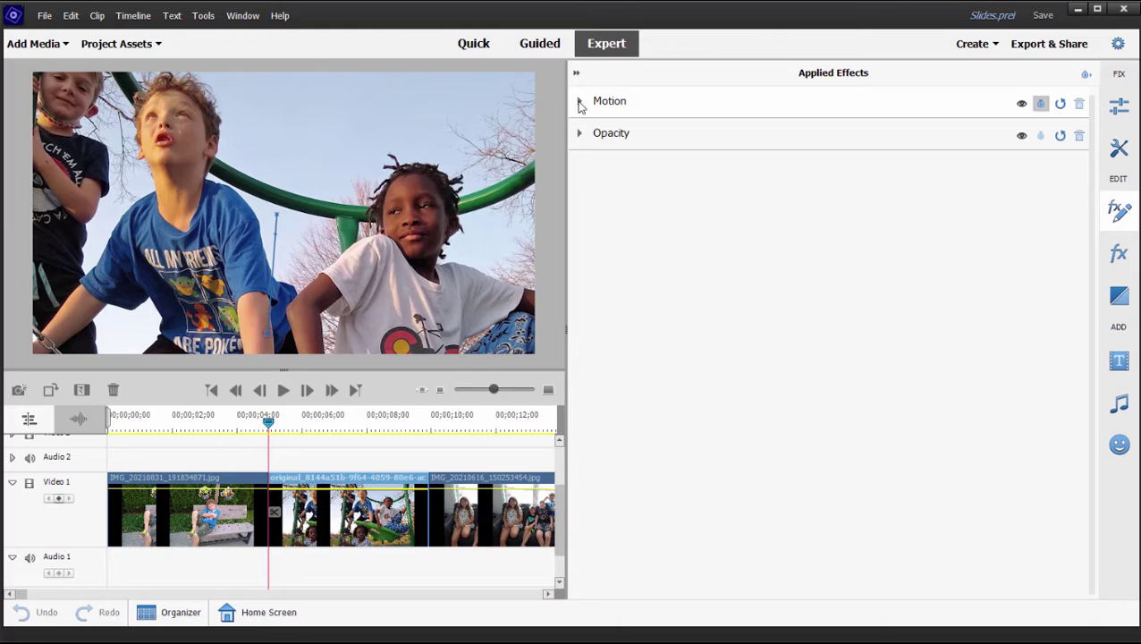
{"action": "left_click", "coordinate": [579, 104]}
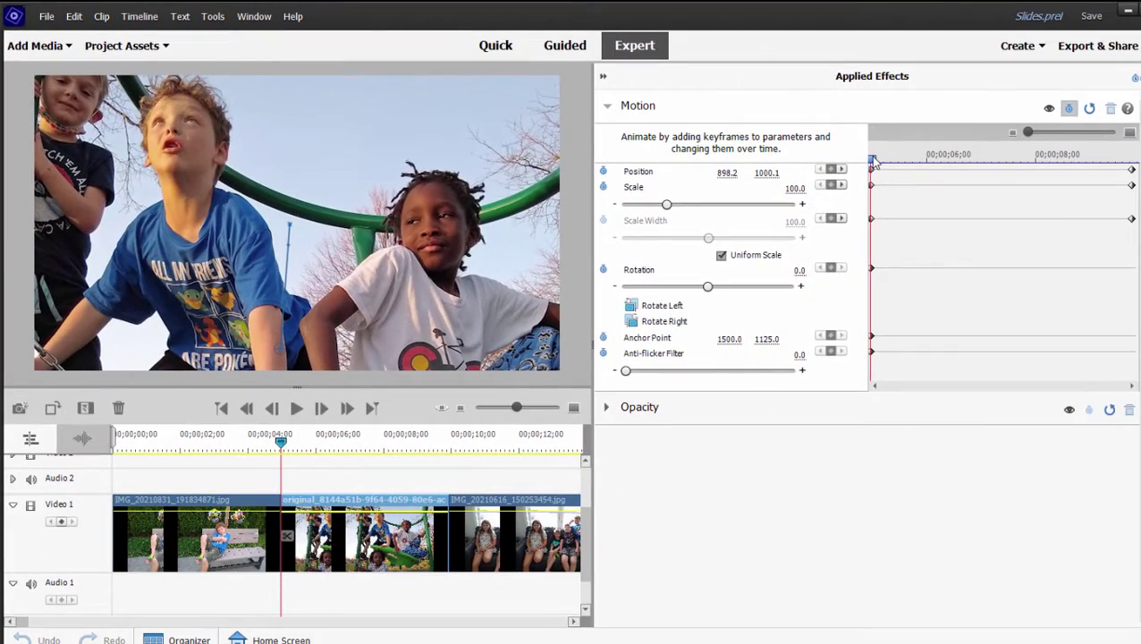
{"action": "left_click_drag", "start_coordinate": [1051, 195], "coordinate": [1122, 200]}
{"action": "left_click_drag", "start_coordinate": [934, 167], "coordinate": [1113, 161]}
{"action": "left_click", "coordinate": [953, 158]}
{"action": "left_click_drag", "start_coordinate": [934, 159], "coordinate": [1027, 168]}
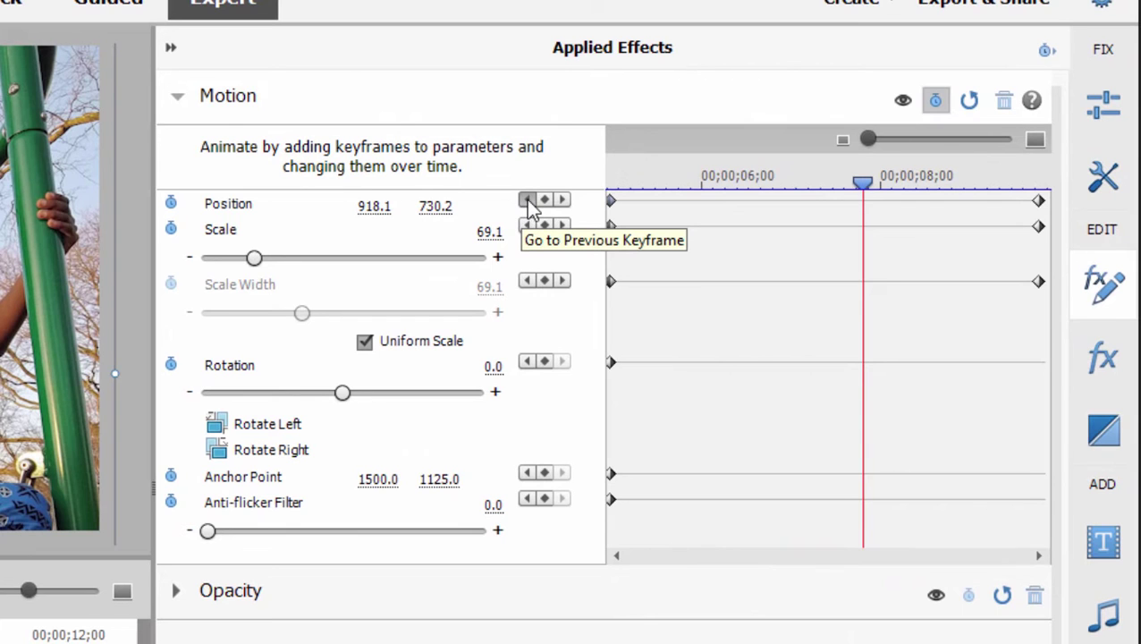
Step: Jump to the first Position keyframe, showing the close-up photo at Scale 100
{"action": "left_click", "coordinate": [527, 199]}
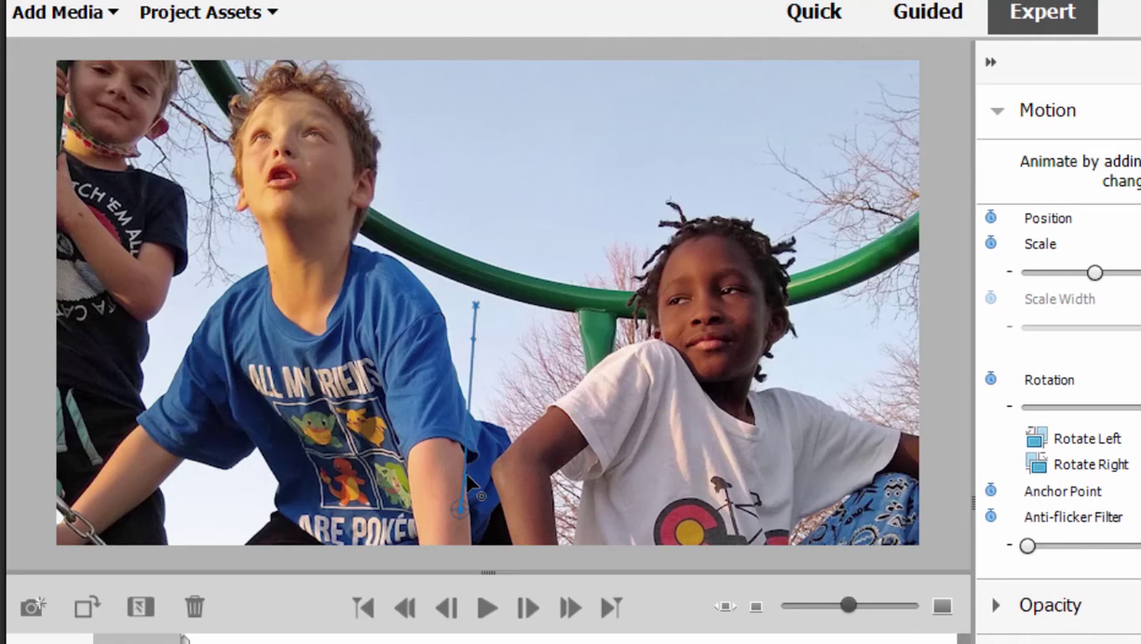
Step: Pull a Bezier handle from the monitor's motion-path point and bend the path into an arc
{"action": "left_click_drag", "start_coordinate": [513, 483], "coordinate": [832, 487]}
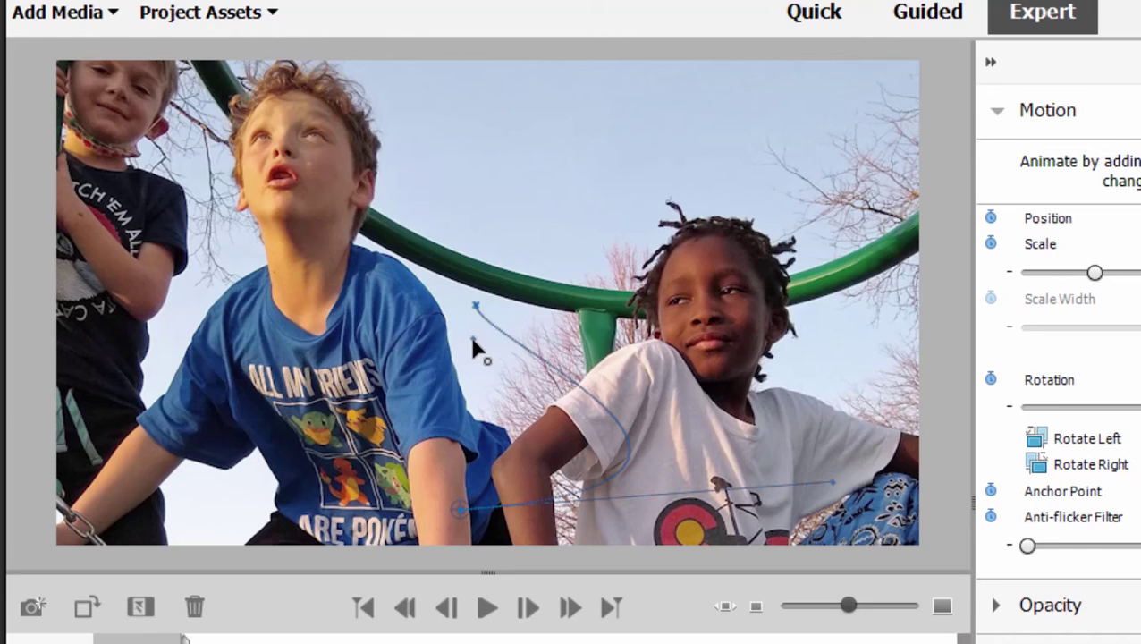
{"action": "left_click_drag", "start_coordinate": [472, 342], "coordinate": [525, 484]}
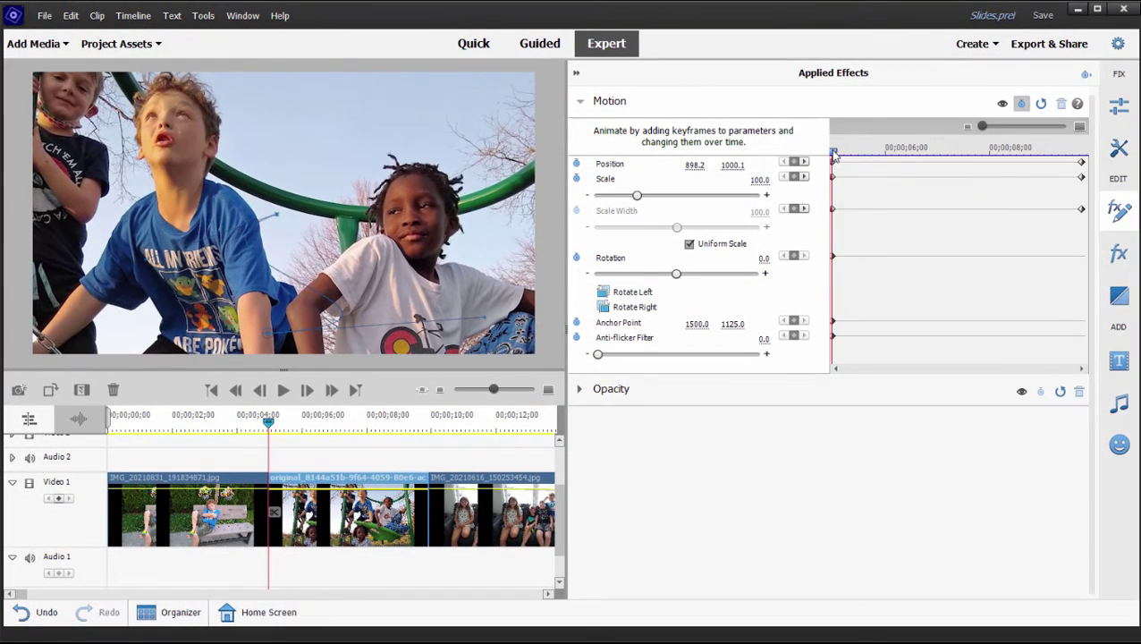
Step: Play the curved pan-and-zoom from the clip start and pause on the wide photo near 9 seconds
{"action": "left_click_drag", "start_coordinate": [834, 153], "coordinate": [1055, 152]}
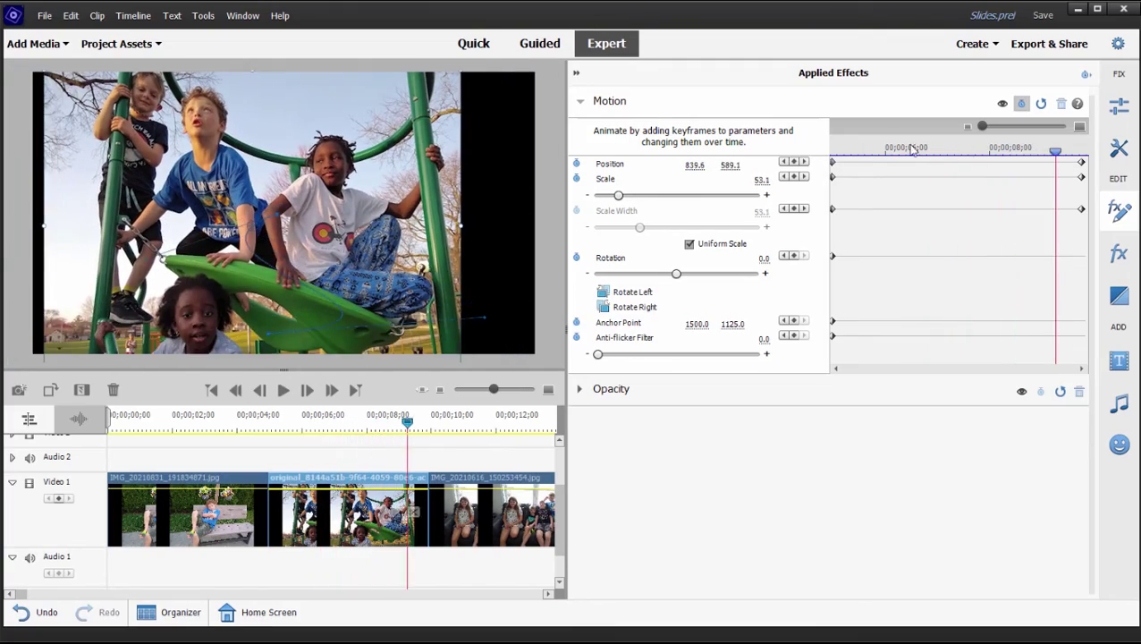
{"action": "left_click_drag", "start_coordinate": [912, 150], "coordinate": [837, 159]}
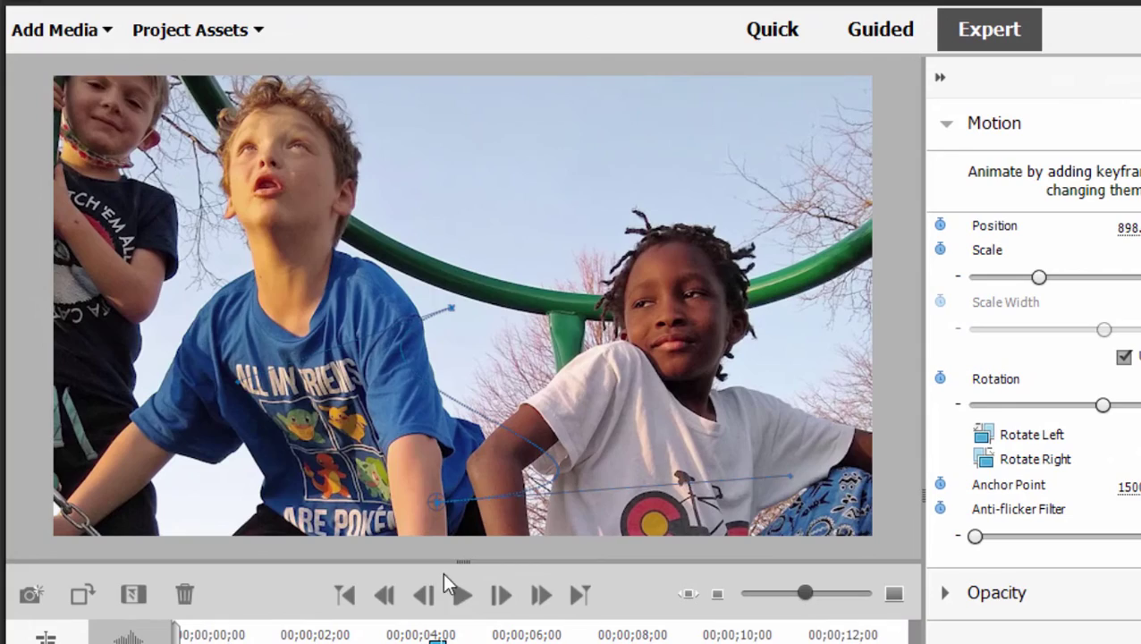
{"action": "left_click", "coordinate": [465, 595]}
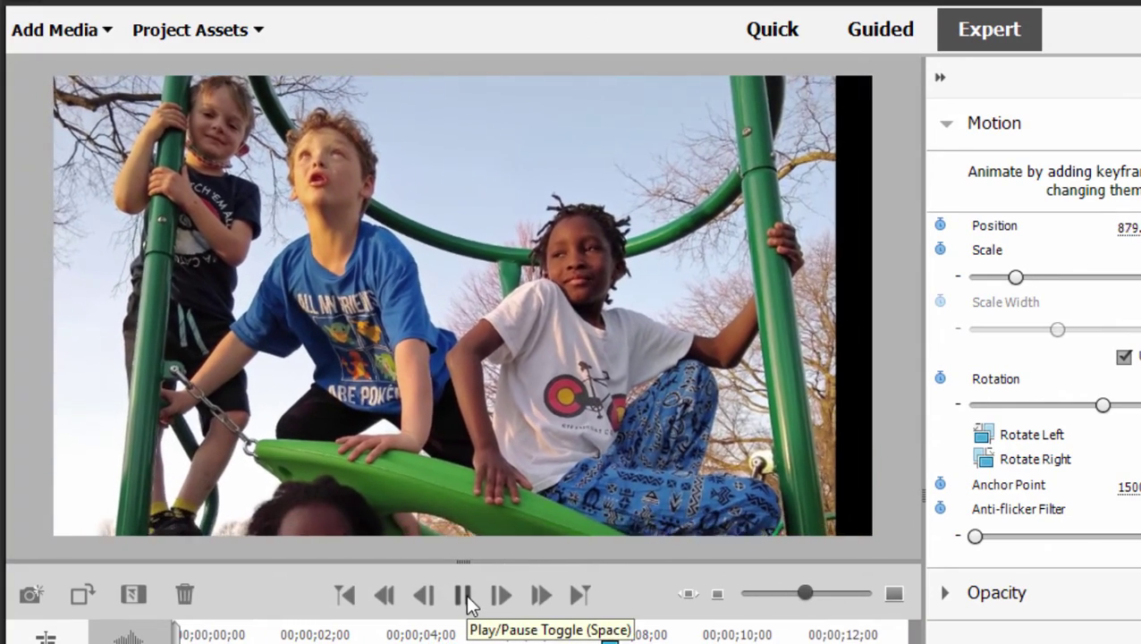
{"action": "left_click", "coordinate": [465, 597]}
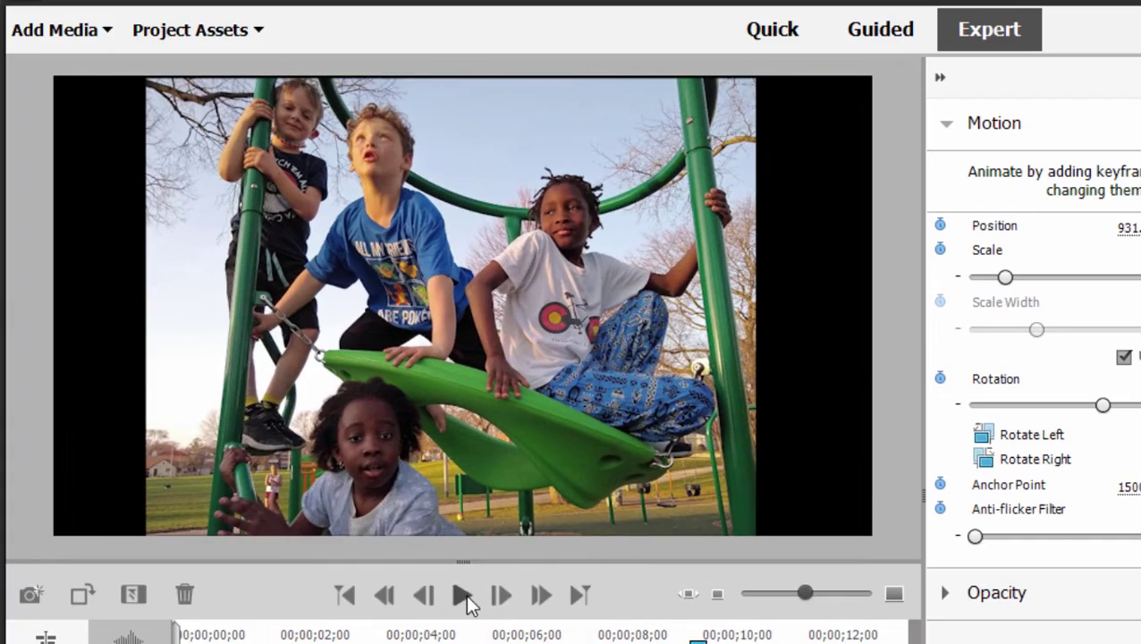